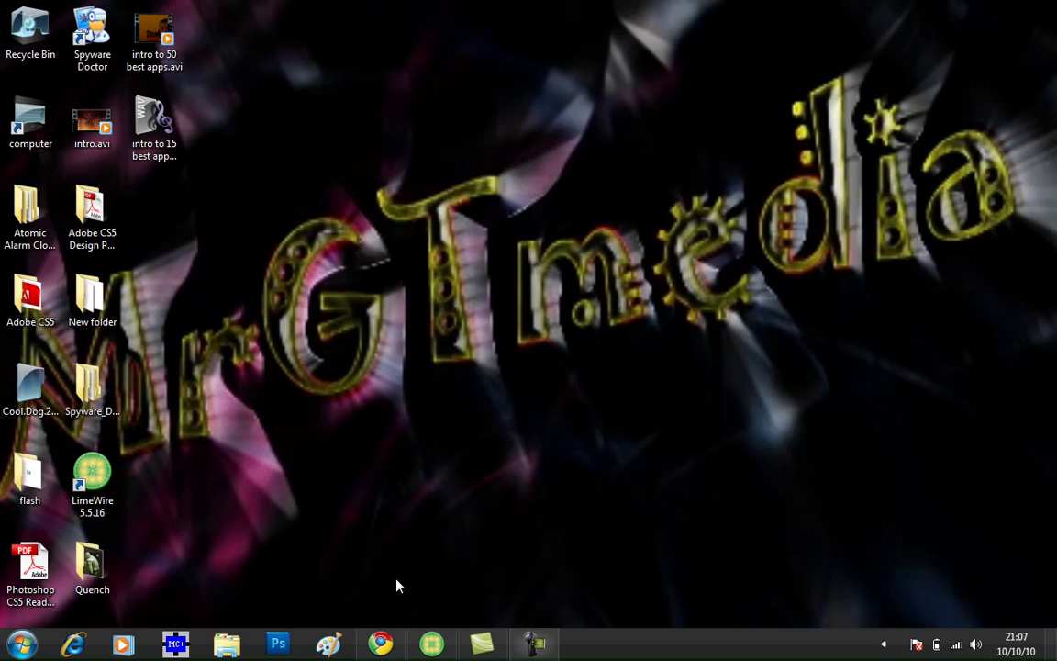
pyautogui.rightClick(380, 643)
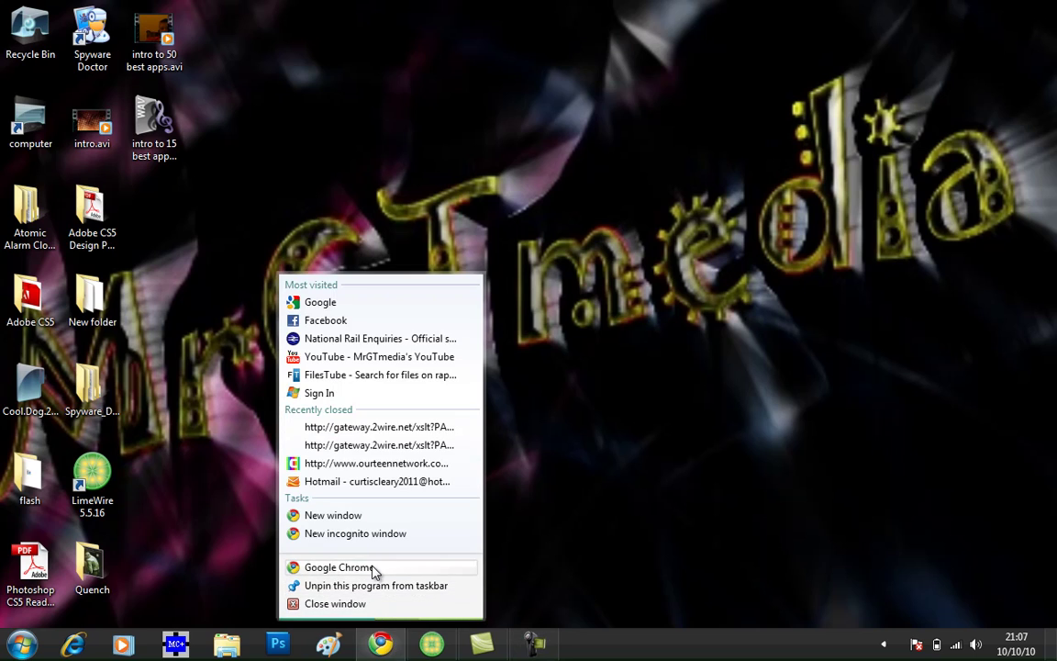
pyautogui.click(371, 569)
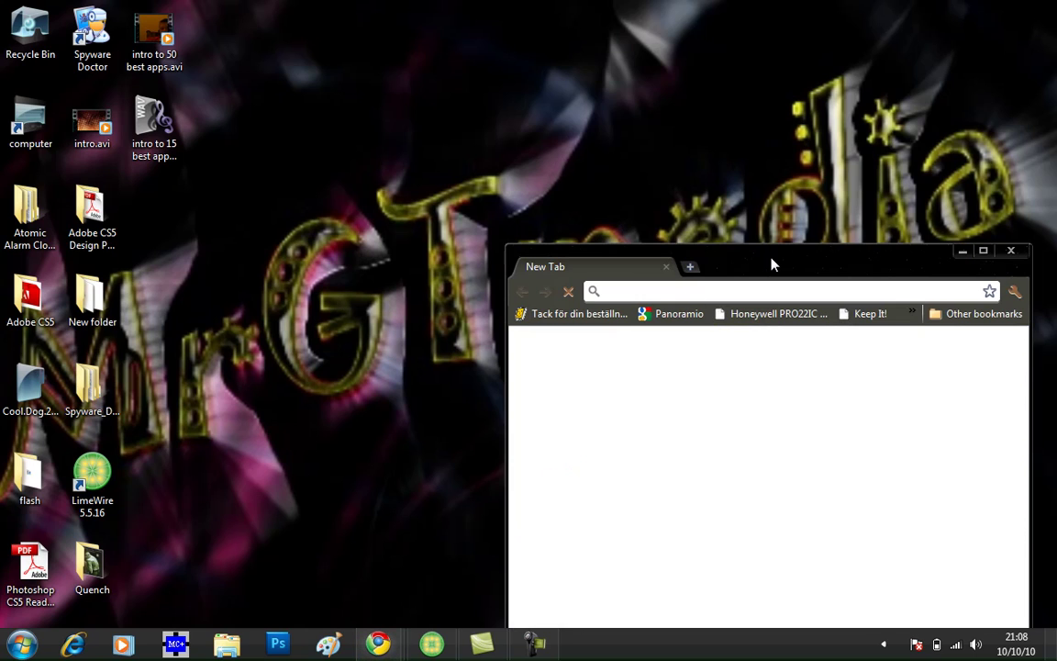
pyautogui.doubleClick(772, 263)
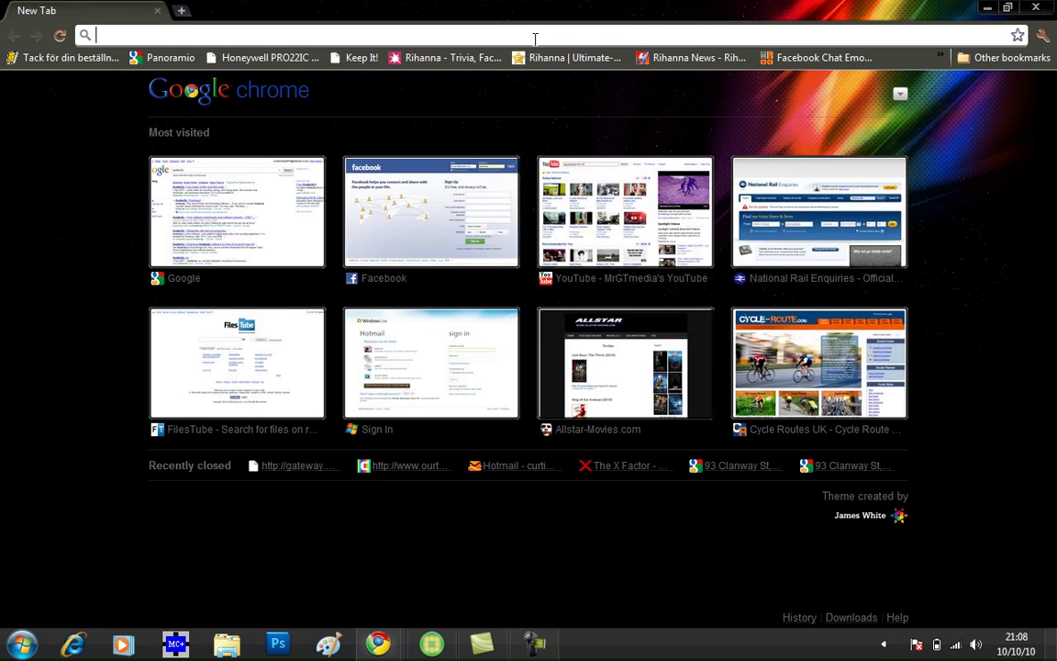
pyautogui.write('goo')
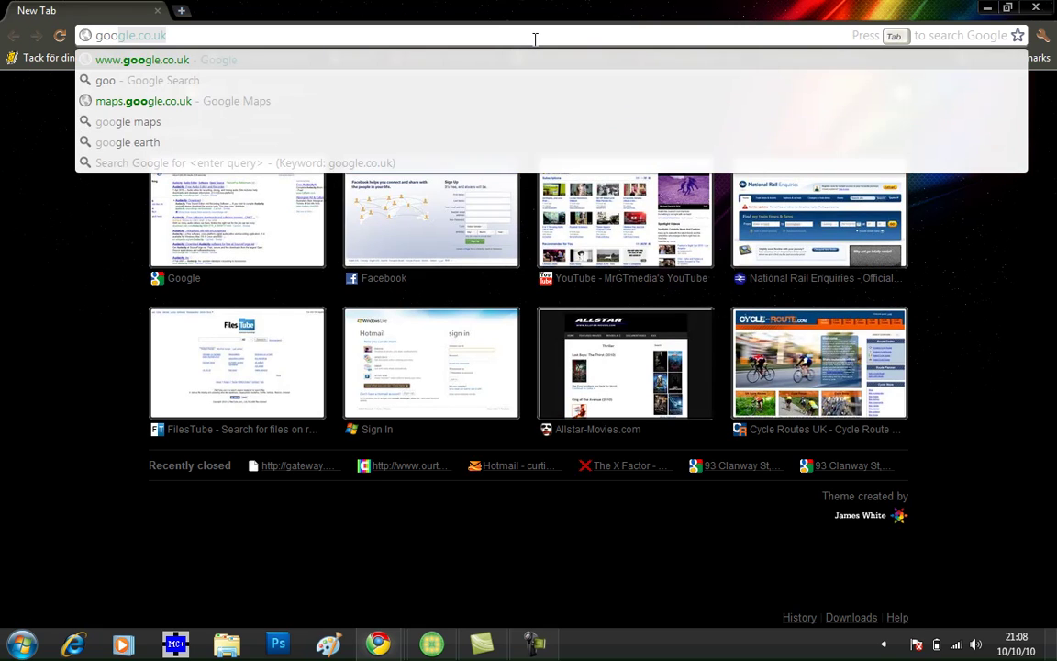
pyautogui.press('Return')
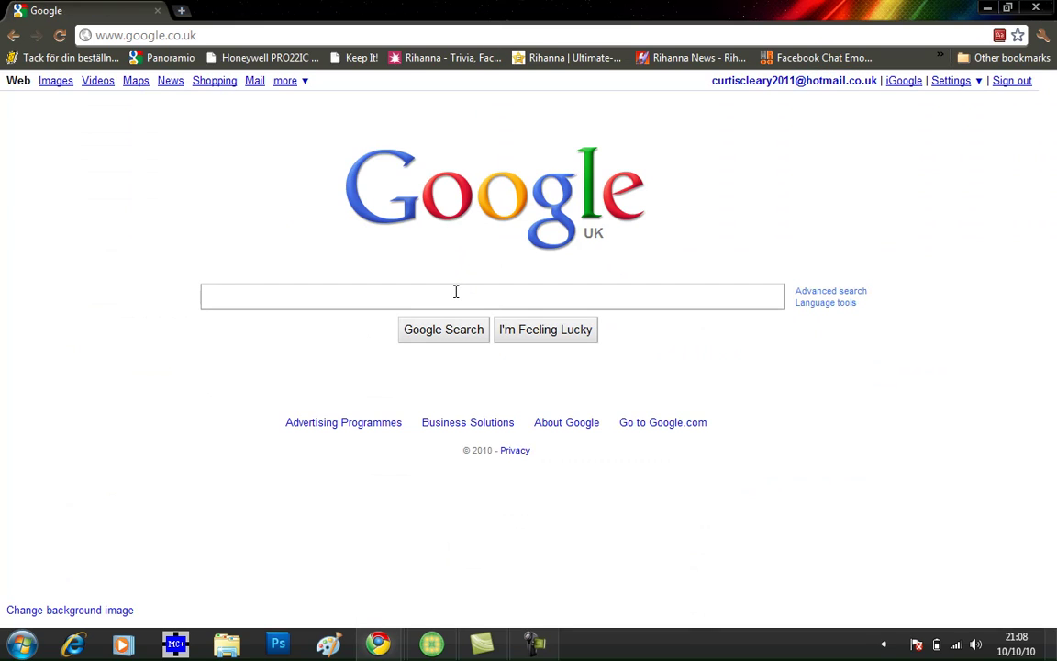
# Search Google for "foxit reader" and open the Foxit Software page for the Windows reader
pyautogui.write('focit')
pyautogui.press('BackSpace')
pyautogui.press('BackSpace')
pyautogui.press('BackSpace')
pyautogui.press('BackSpace')
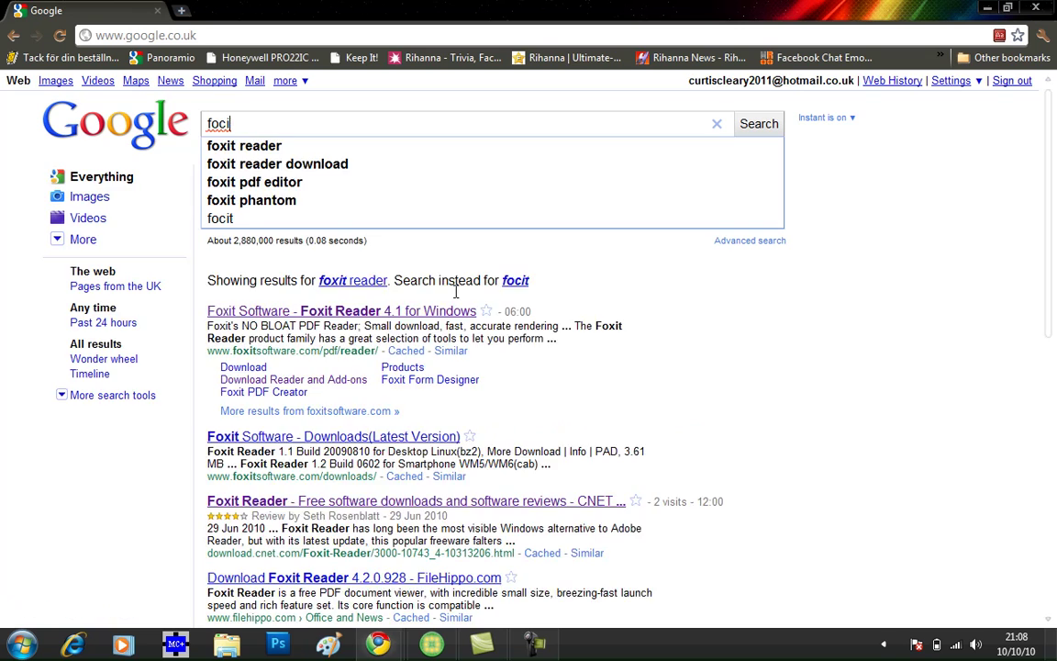
pyautogui.write('xit reader')
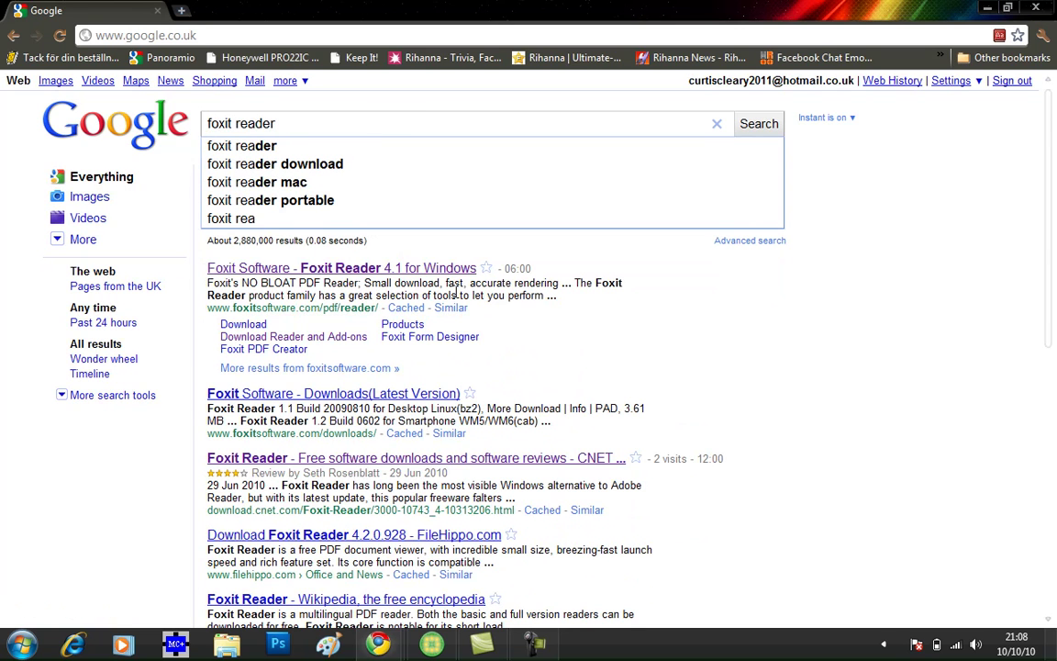
pyautogui.press('Return')
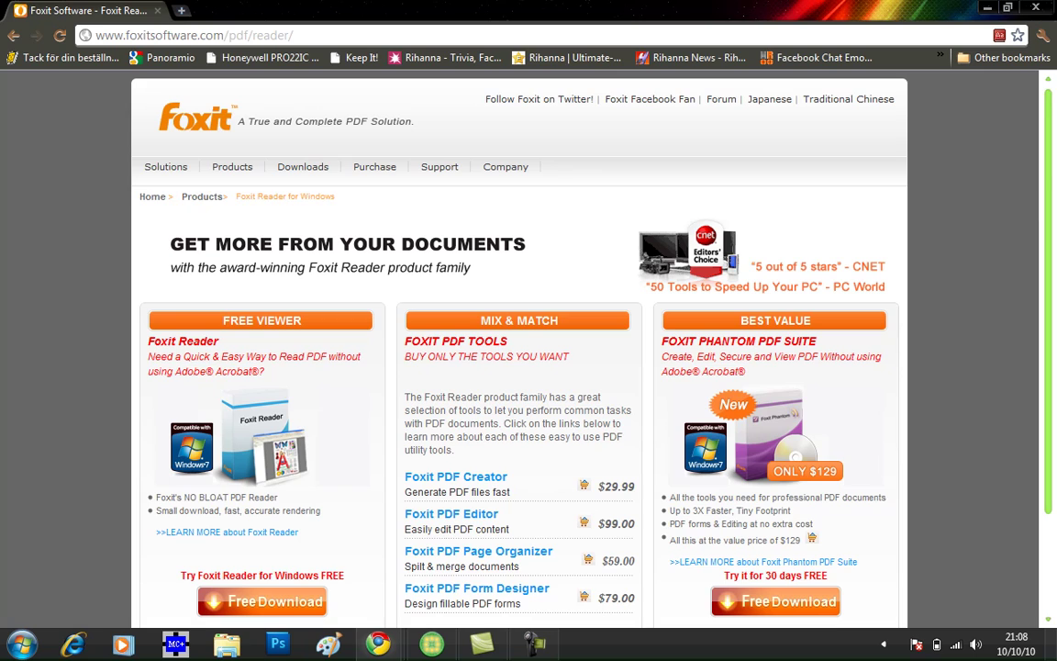
# Open the free download page for Foxit Reader and view the 4.2 for Windows download options
pyautogui.scroll(-2, 1053, 213)
pyautogui.scroll(-1, 1053, 213)
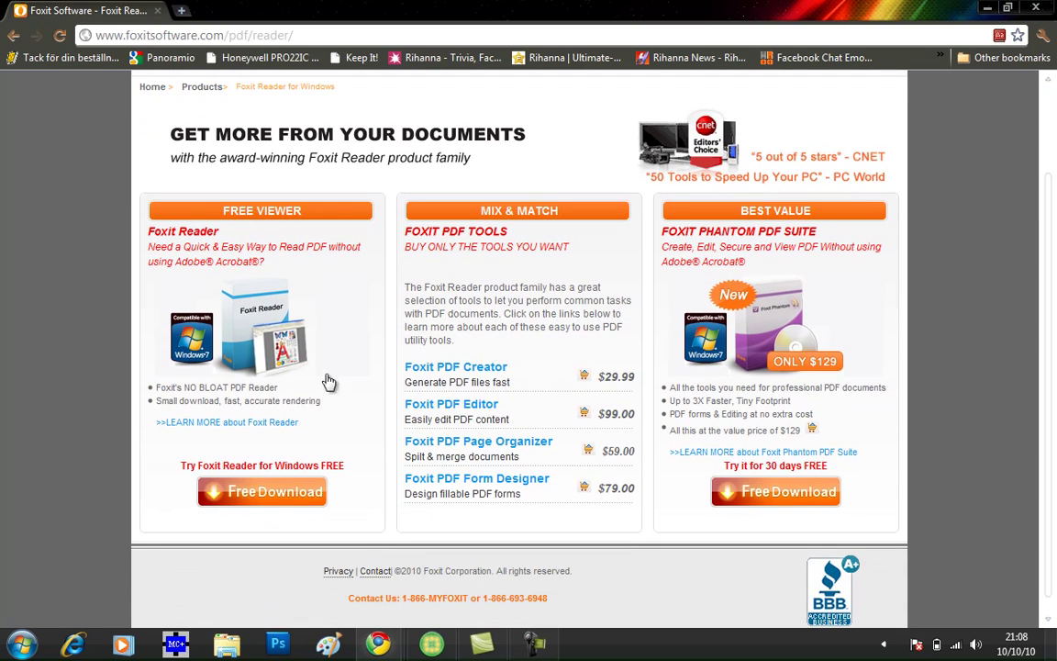
pyautogui.click(280, 501)
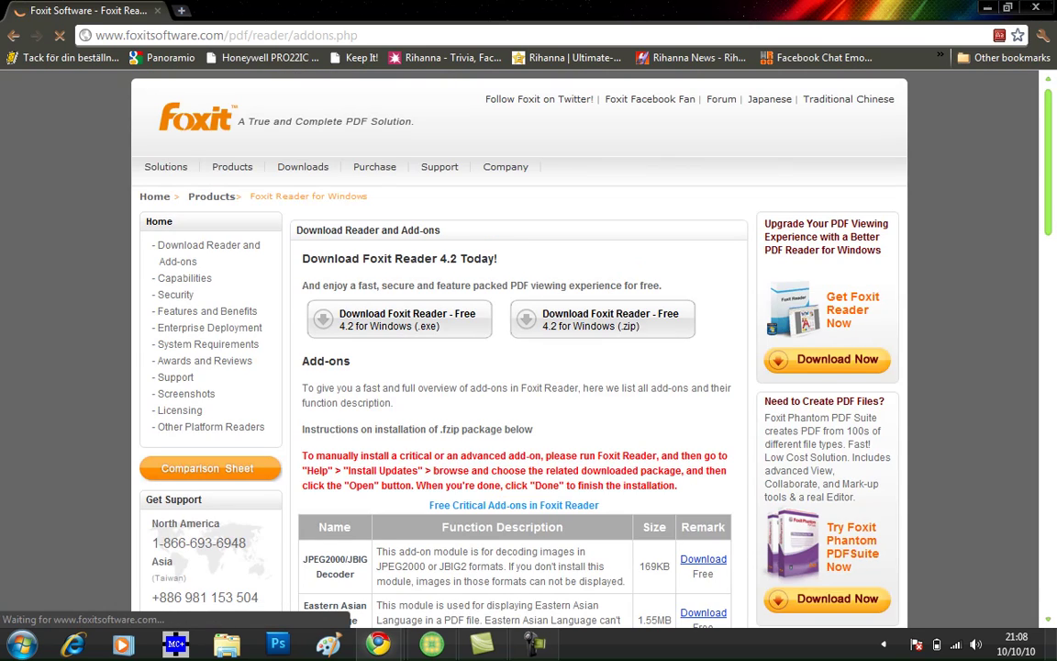
pyautogui.scroll(-5, 1046, 235)
pyautogui.scroll(2, 1053, 243)
pyautogui.scroll(1, 1053, 243)
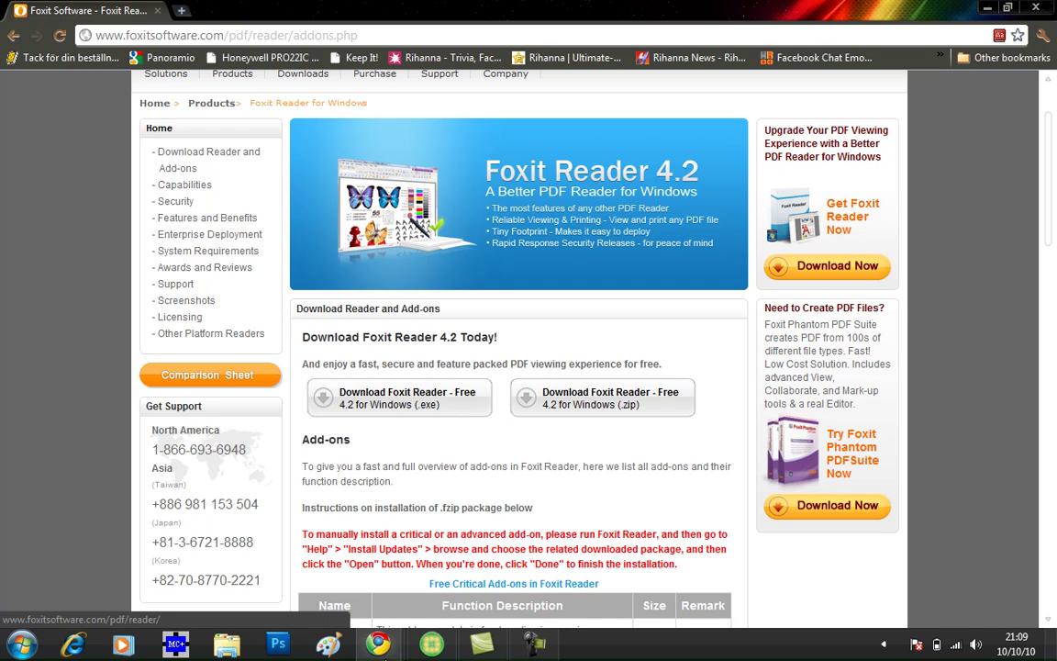
# Open the personal user folder, minimize the browser window and go into the Downloads folder
pyautogui.moveTo(377, 644)
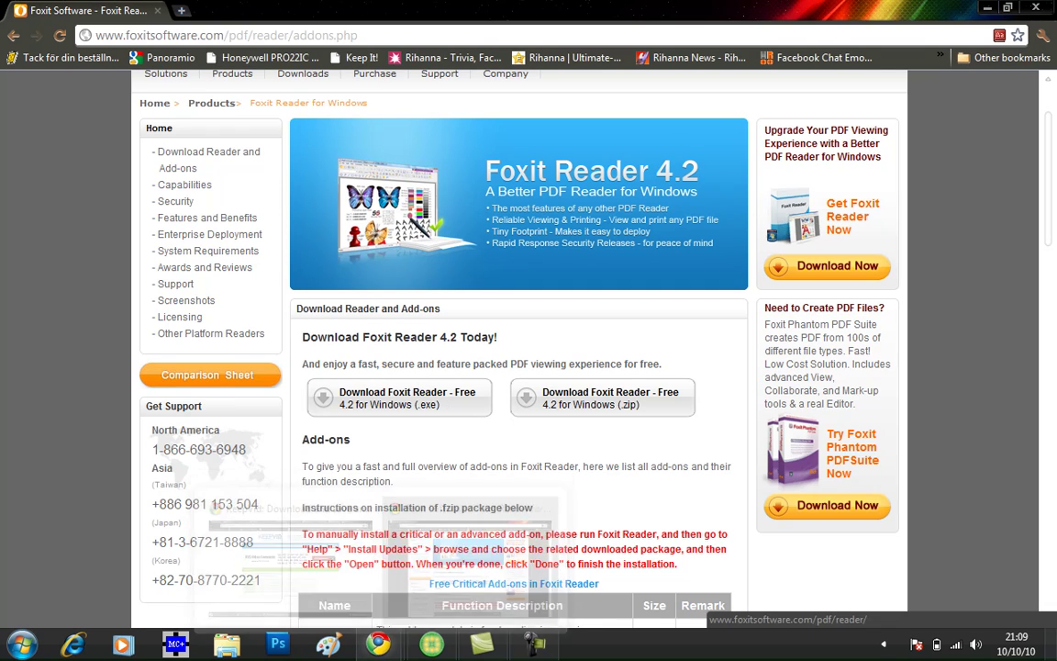
pyautogui.click(20, 644)
pyautogui.click(362, 165)
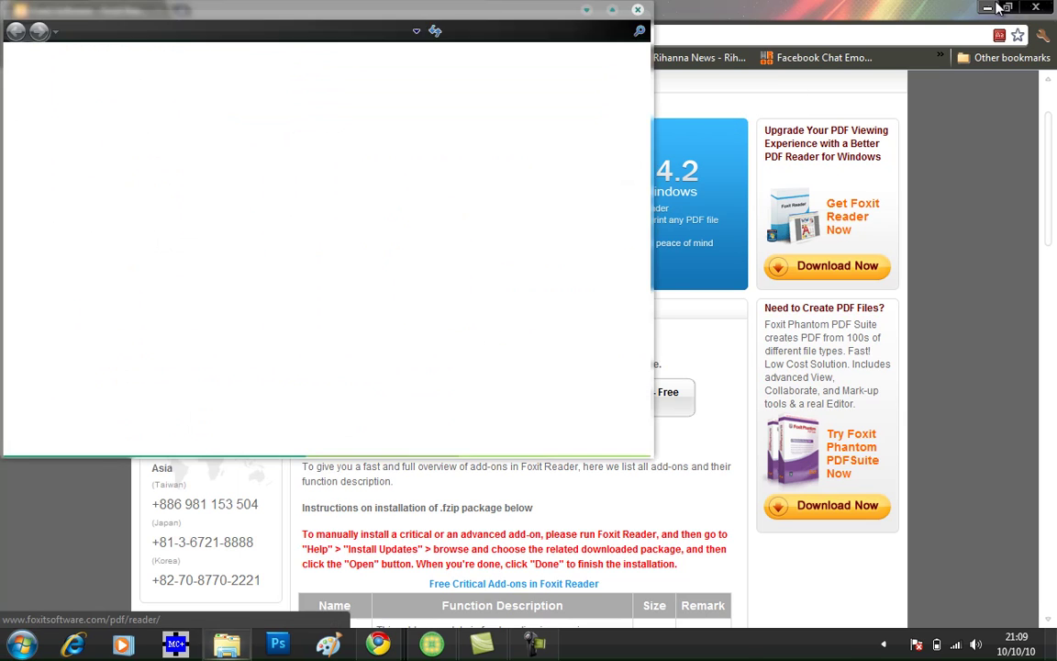
pyautogui.click(987, 7)
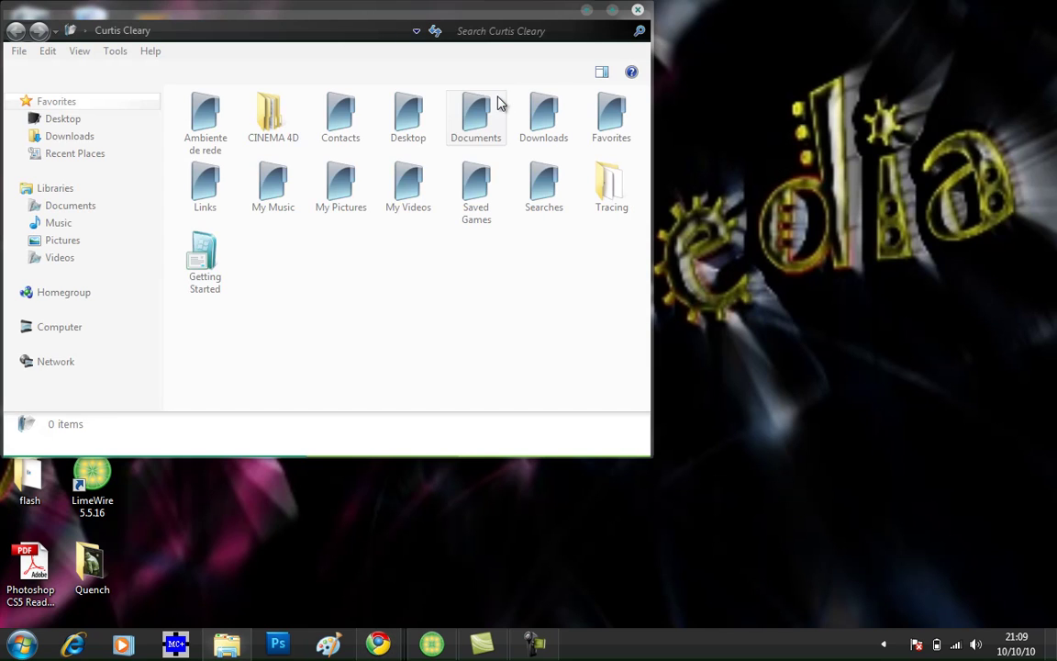
pyautogui.click(532, 126)
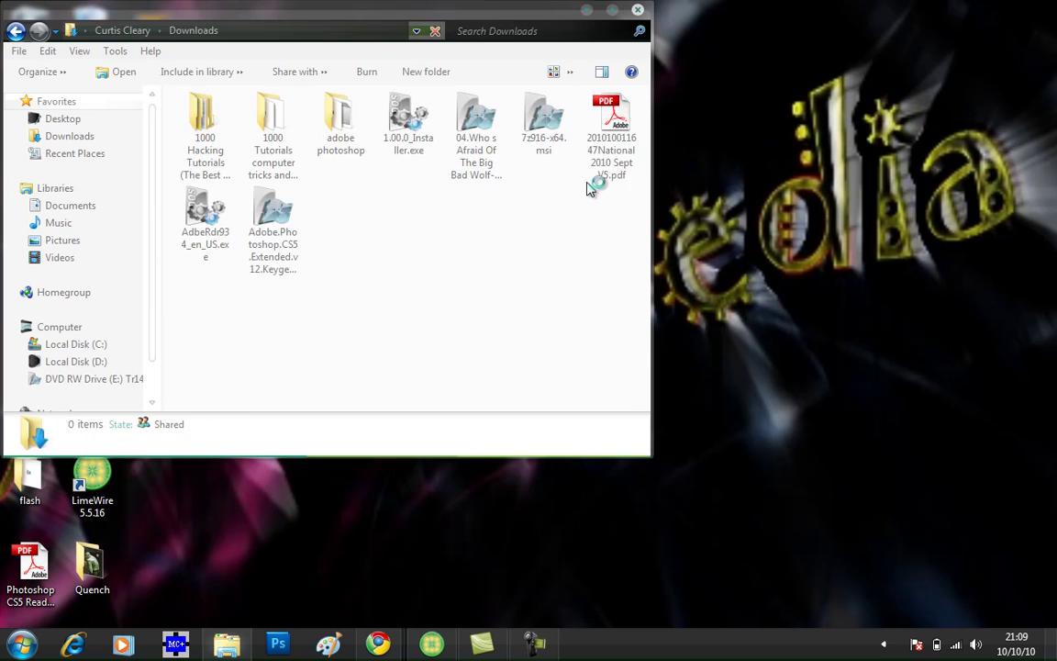
# Find FoxitReader42_enu_Setup.exe in the Downloads folder and launch it
pyautogui.moveTo(645, 128); pyautogui.dragTo(644, 253)
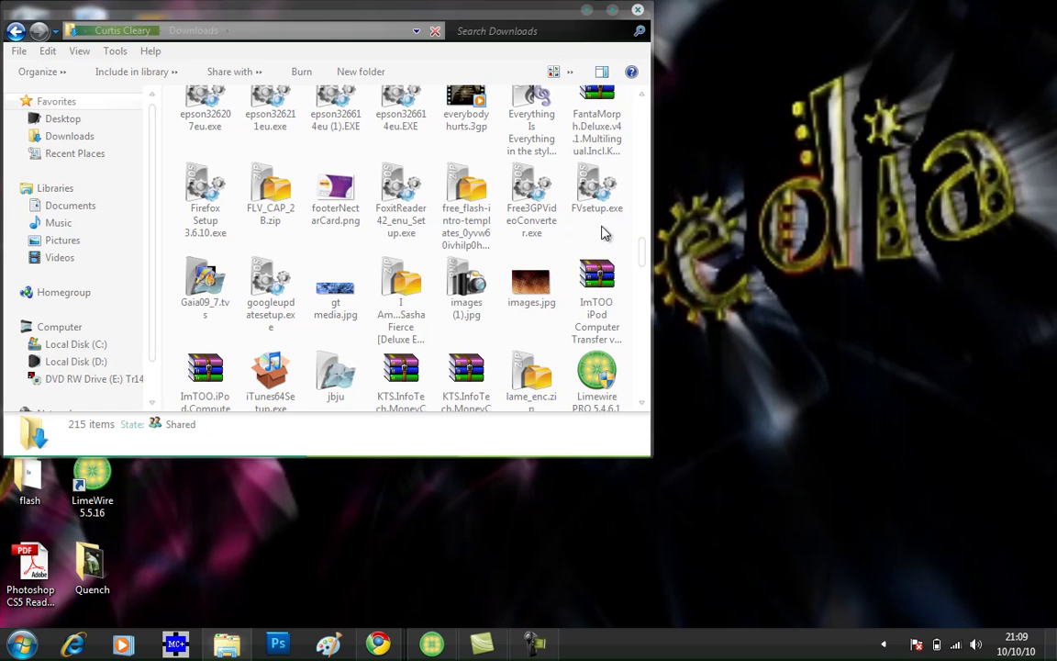
pyautogui.click(390, 197)
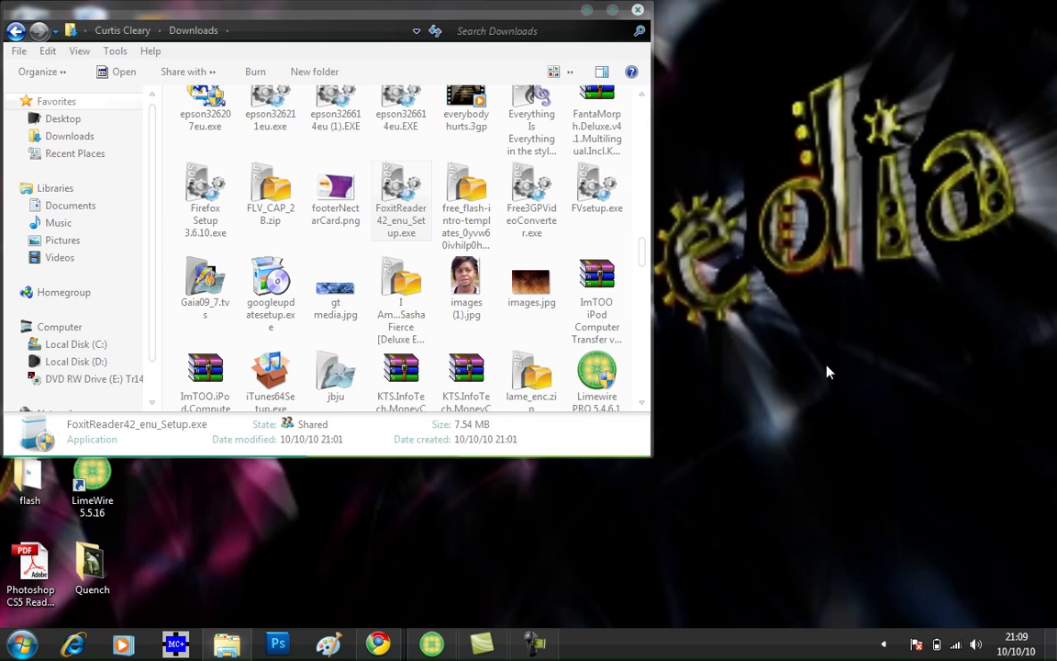
pyautogui.click(1054, 644)
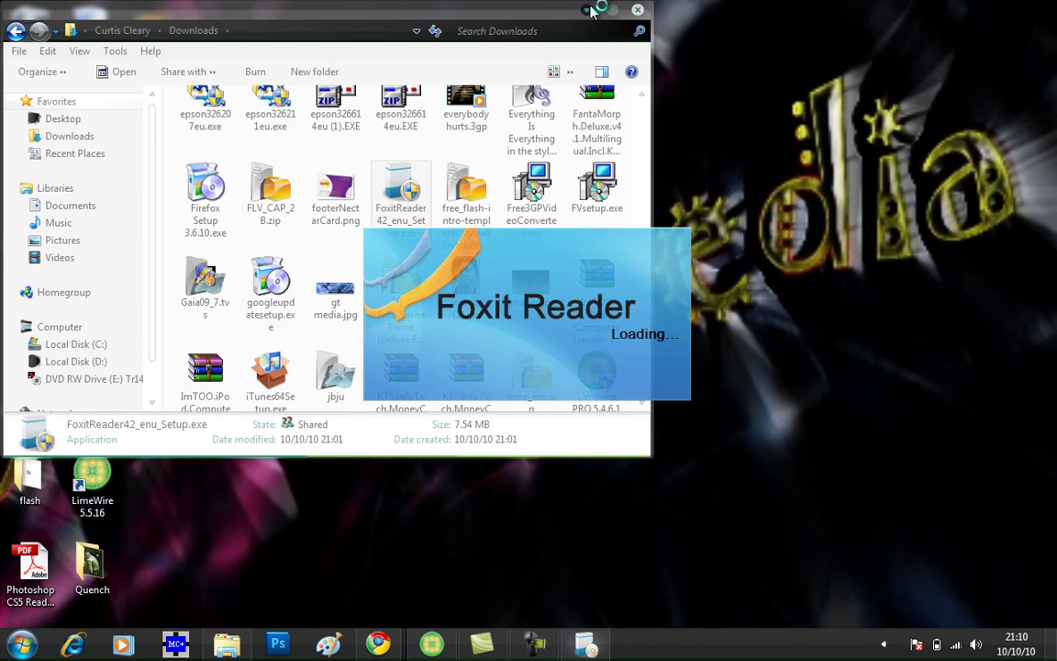
# Minimize the Downloads folder window and close the browser window showing the Foxit website
pyautogui.click(592, 11)
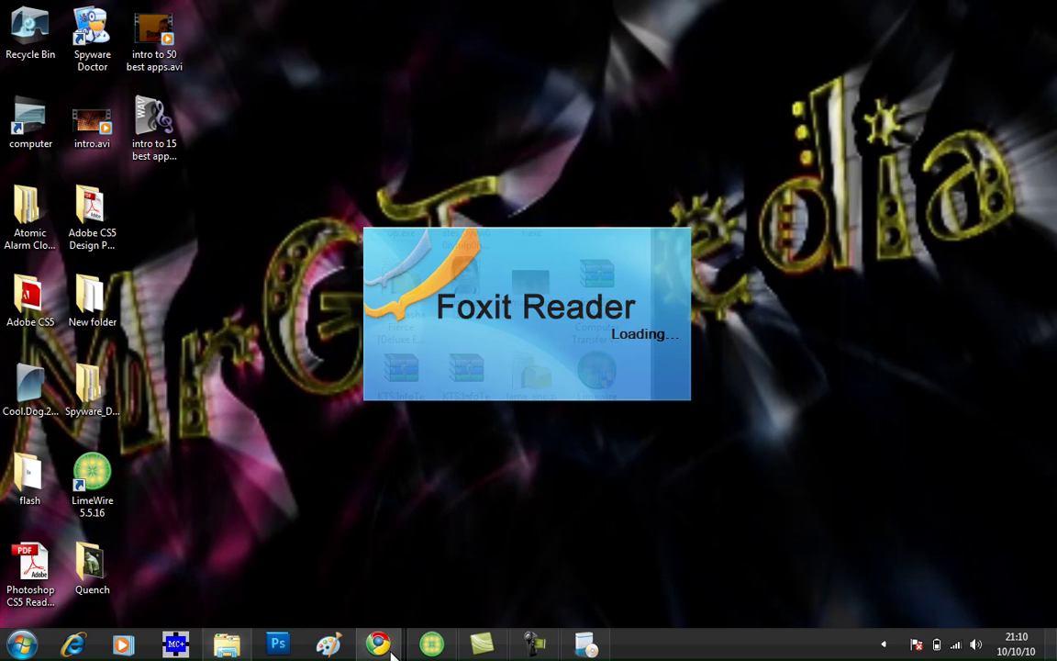
pyautogui.moveTo(378, 642)
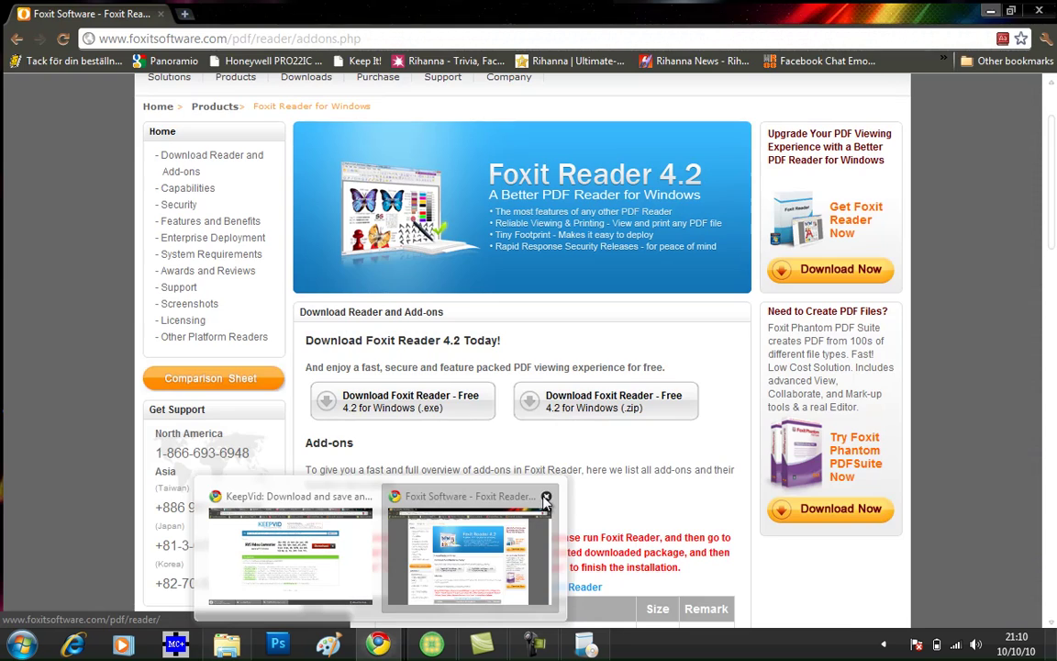
pyautogui.click(546, 496)
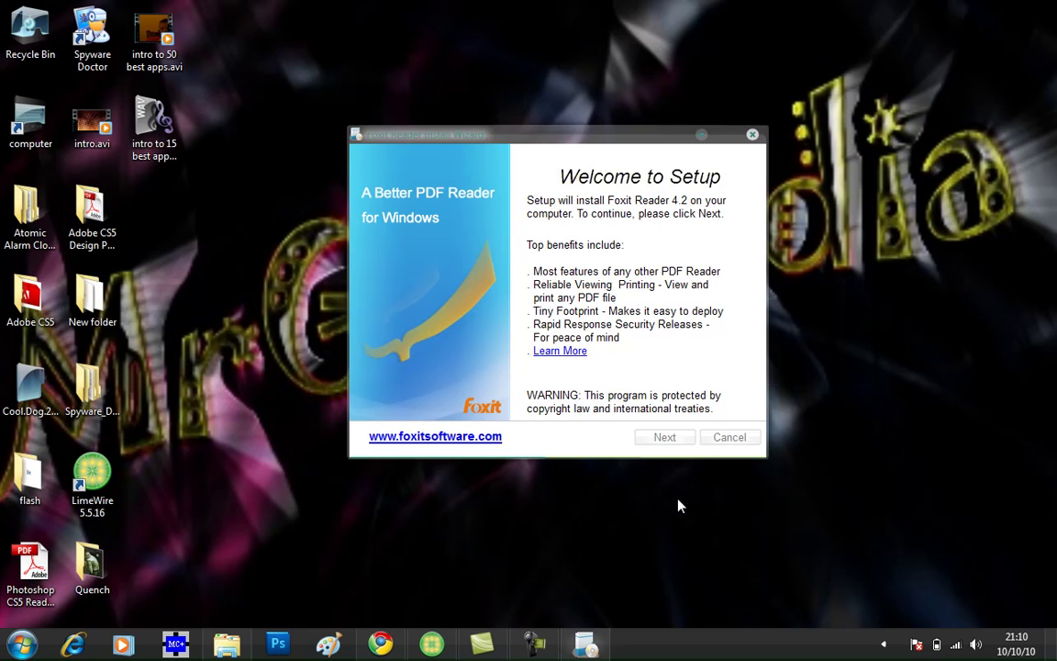
# Begin the Foxit Reader setup, accept the license agreement terms and choose the Default setup type
pyautogui.click(679, 440)
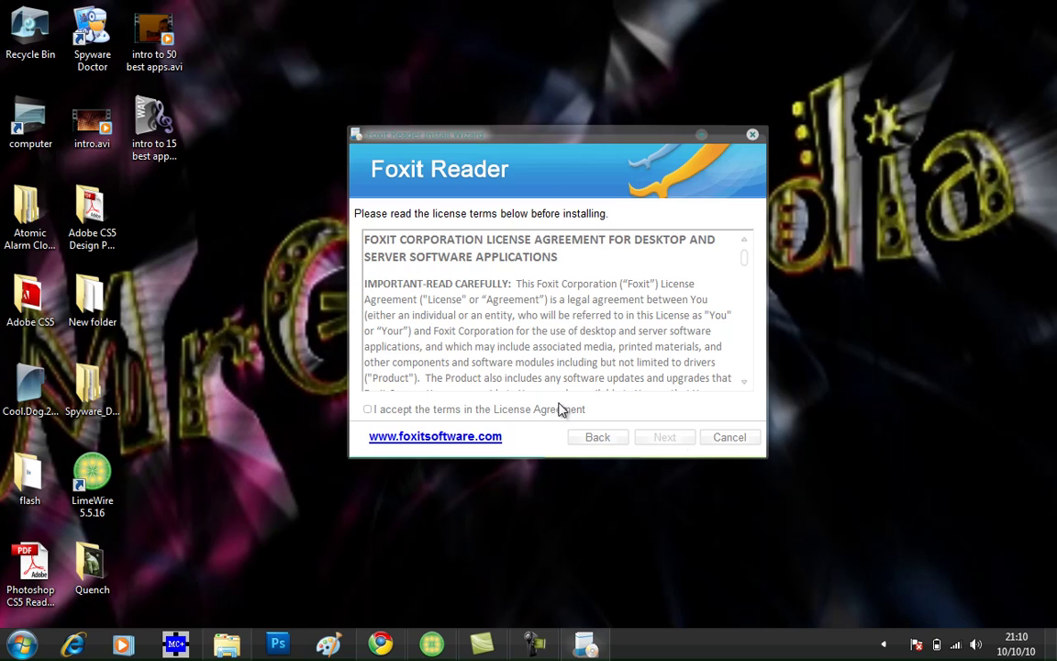
pyautogui.click(367, 409)
pyautogui.click(664, 438)
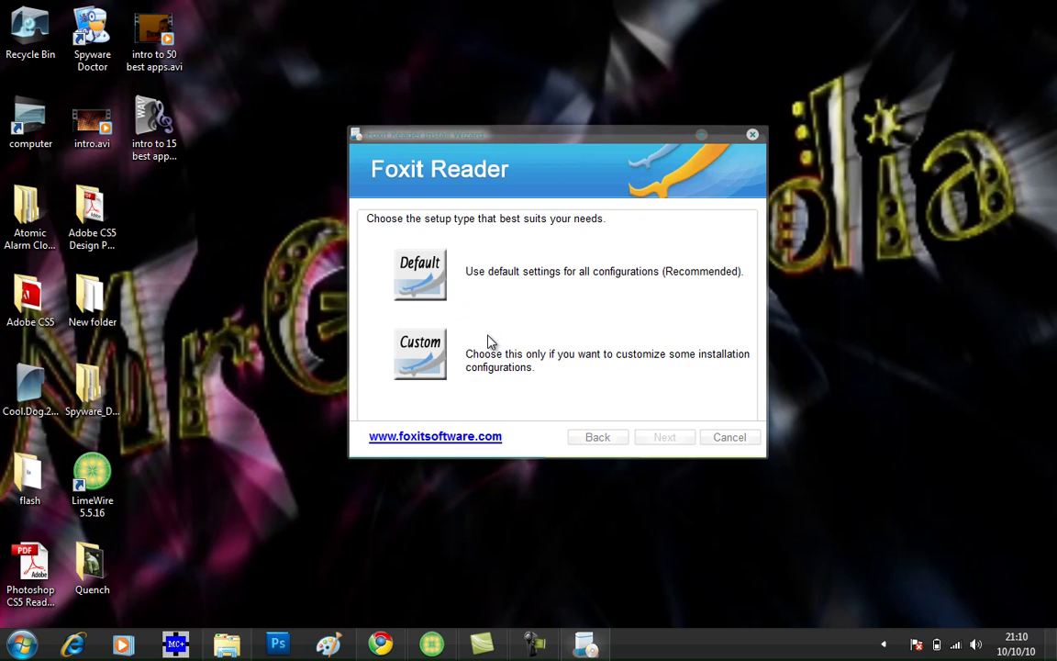
pyautogui.click(415, 266)
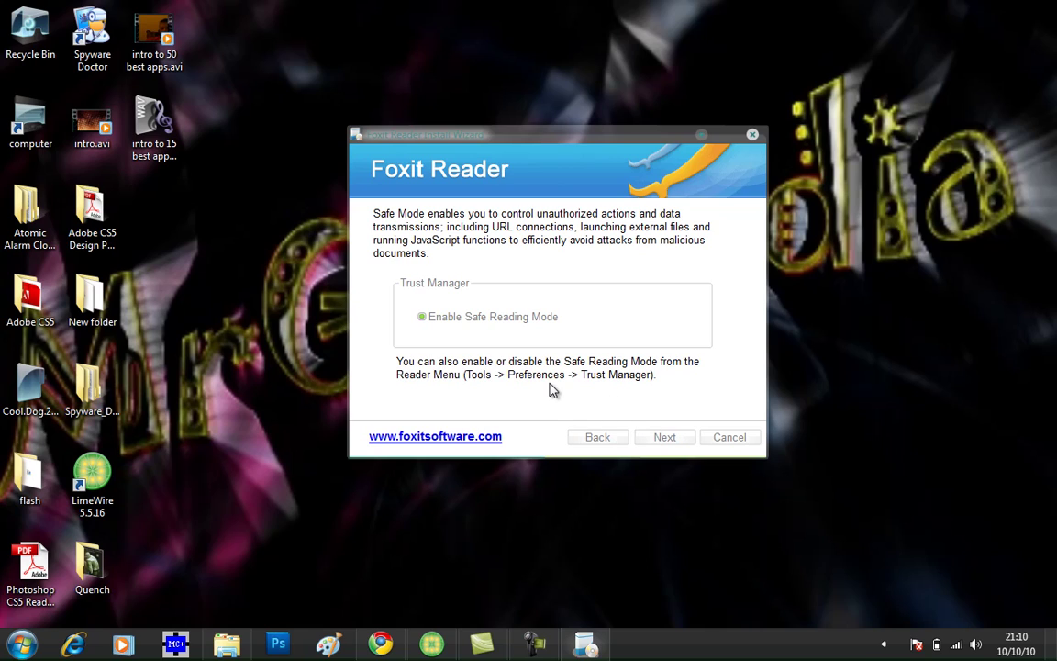
# Proceed through the Safe Reading Mode page, install Foxit Reader and finish setup with it run as the default PDF reader
pyautogui.click(423, 320)
pyautogui.click(664, 437)
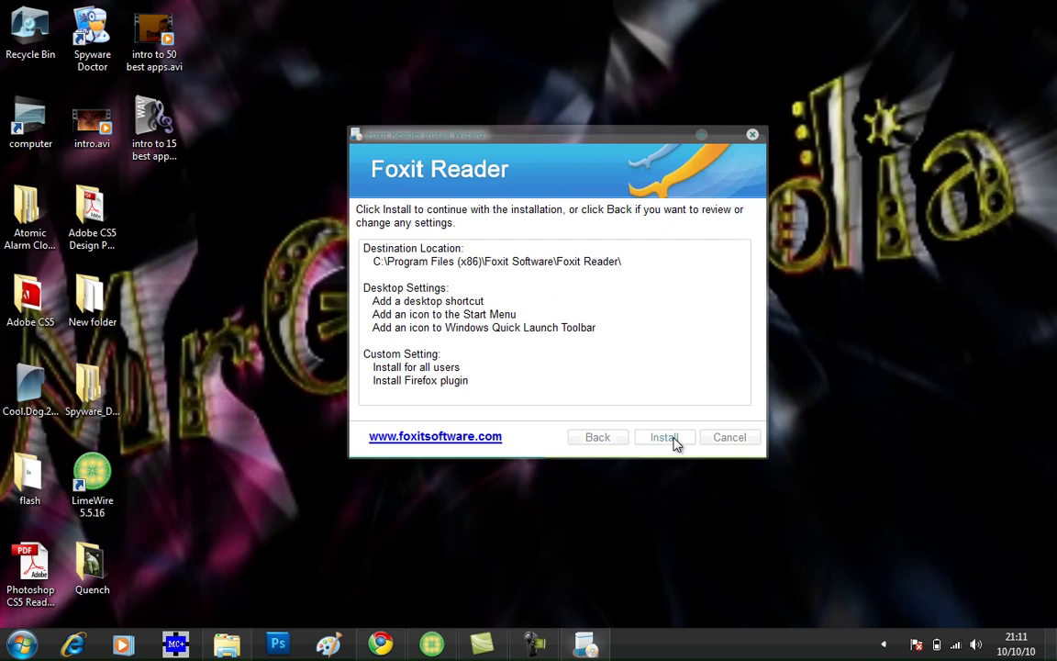
pyautogui.click(672, 438)
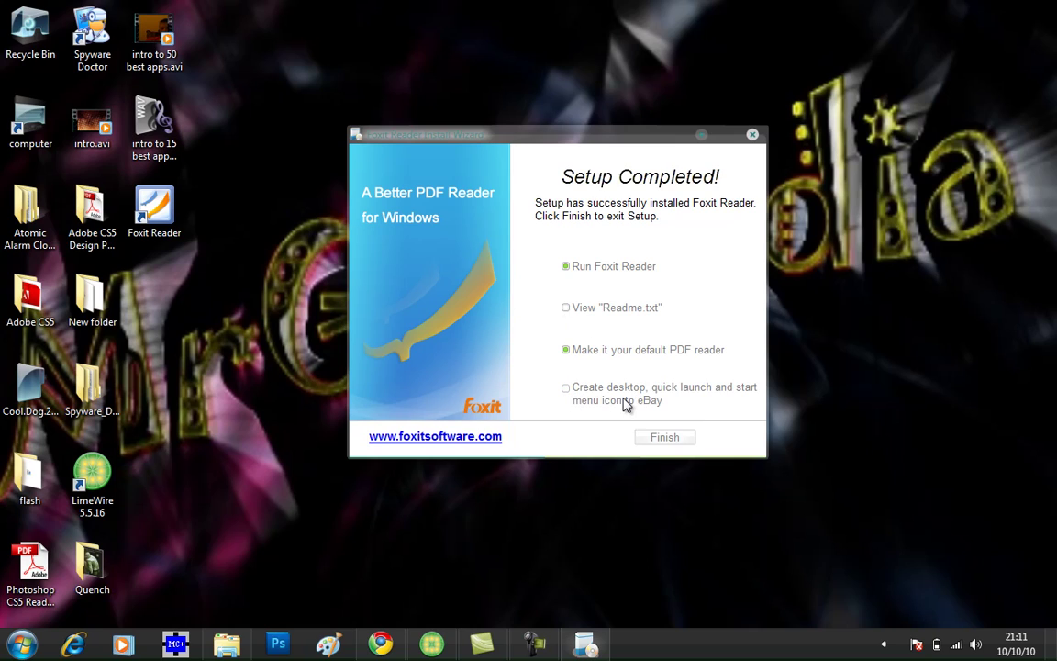
pyautogui.click(668, 438)
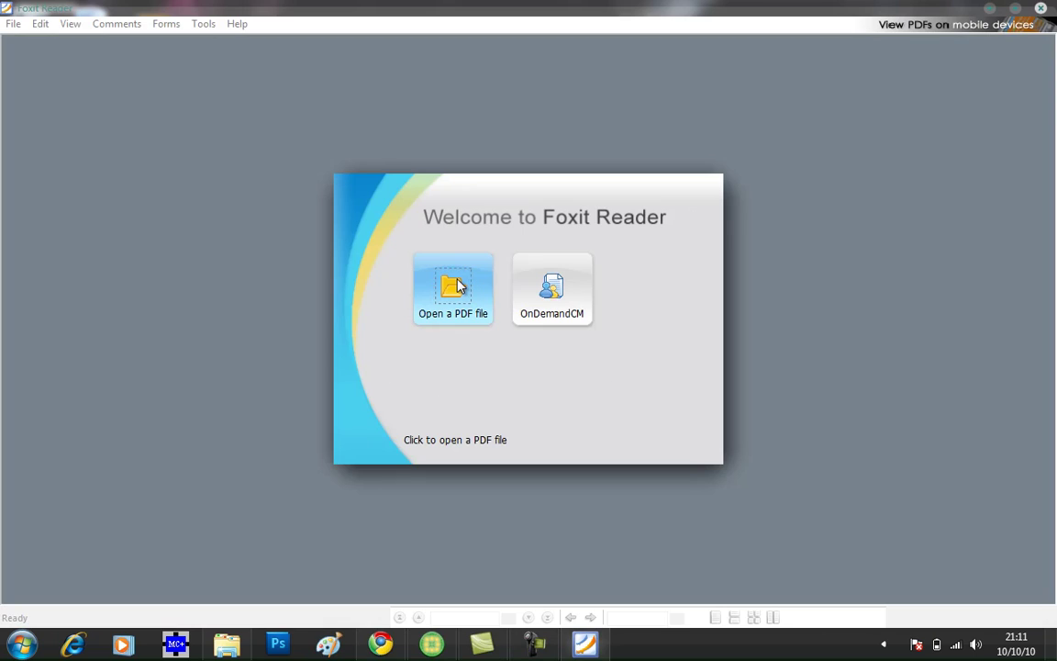
pyautogui.click(459, 286)
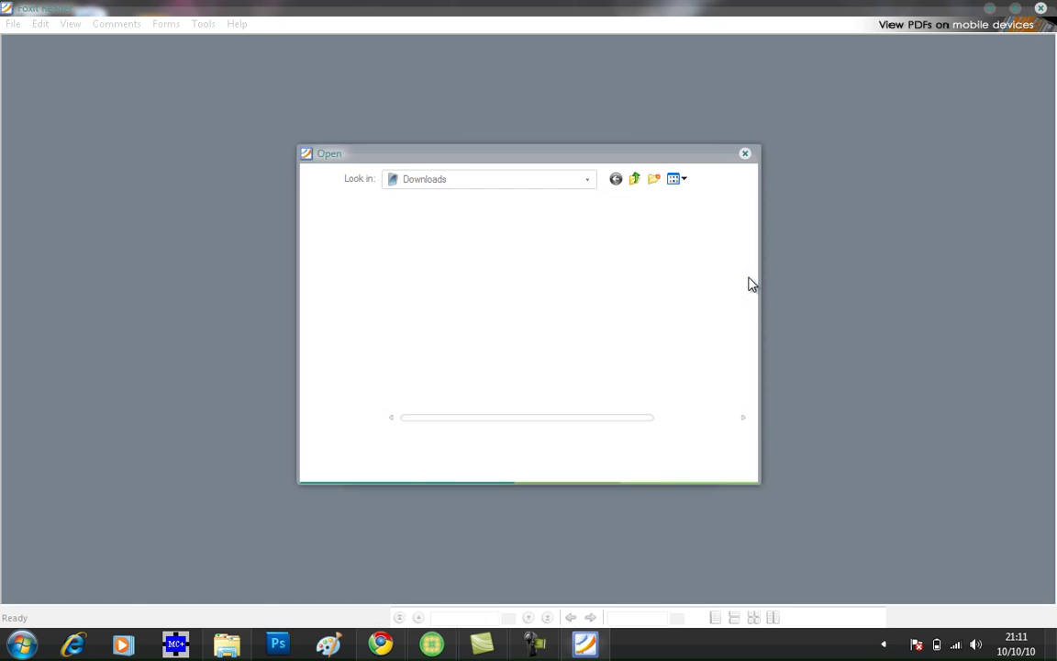
pyautogui.moveTo(746, 260); pyautogui.dragTo(752, 347)
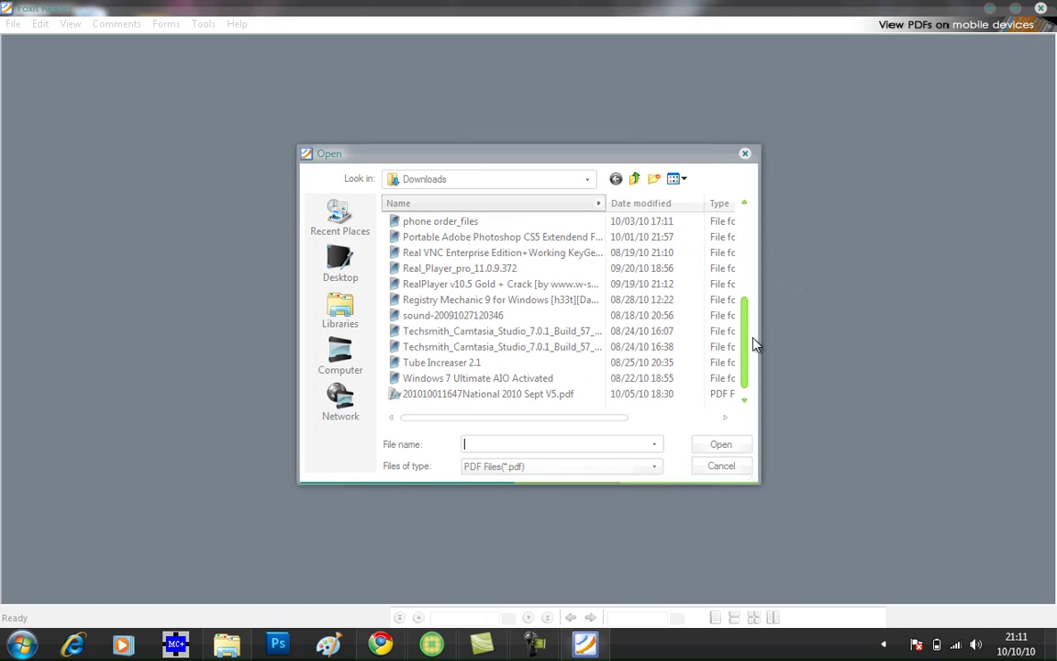
pyautogui.click(627, 395)
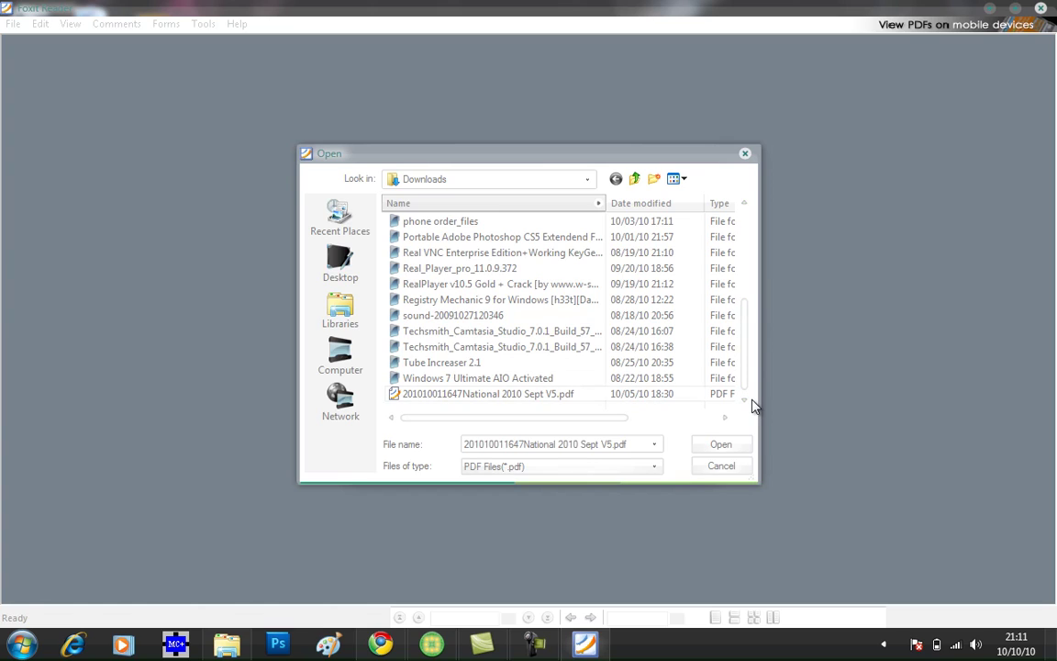
pyautogui.press('Return')
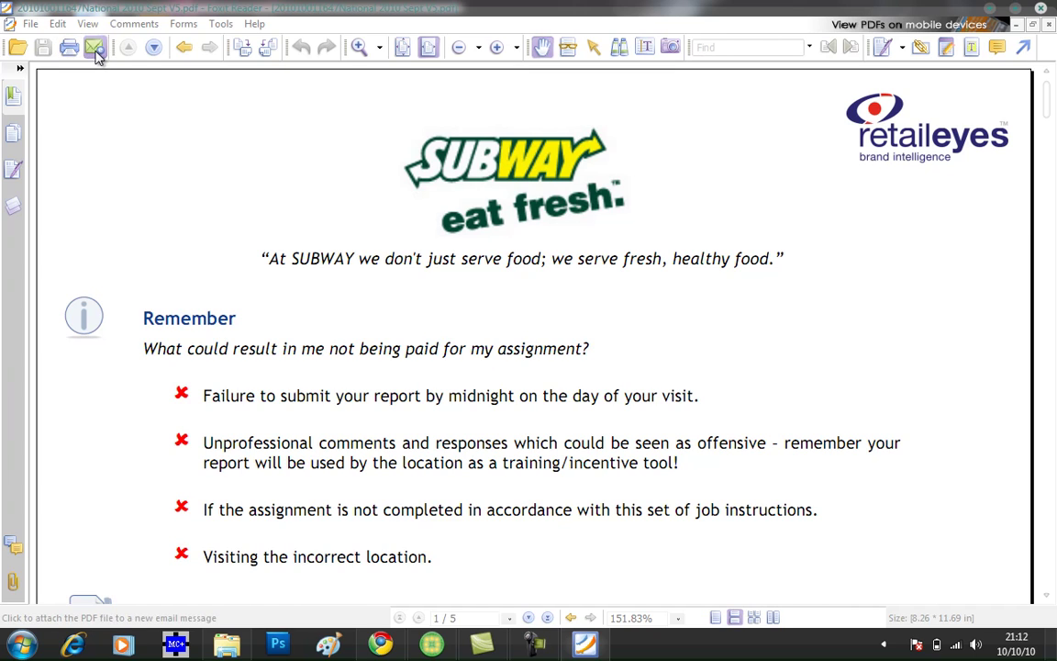
# Page forward through the PDF to page 3 and return to page 1
pyautogui.click(153, 48)
pyautogui.click(153, 48)
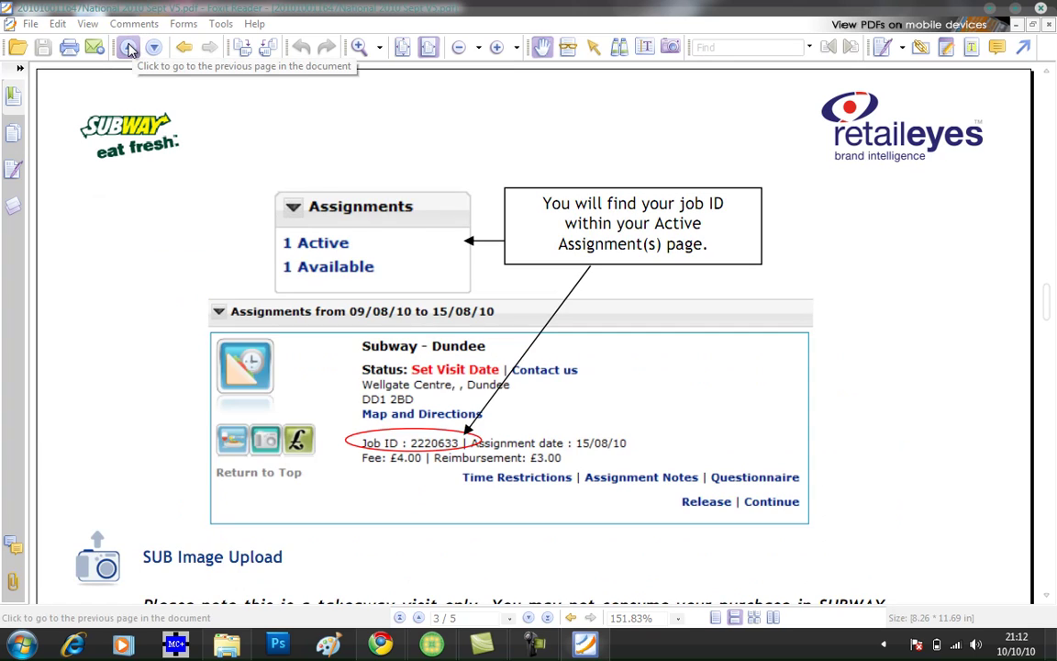
pyautogui.click(128, 48)
pyautogui.click(129, 47)
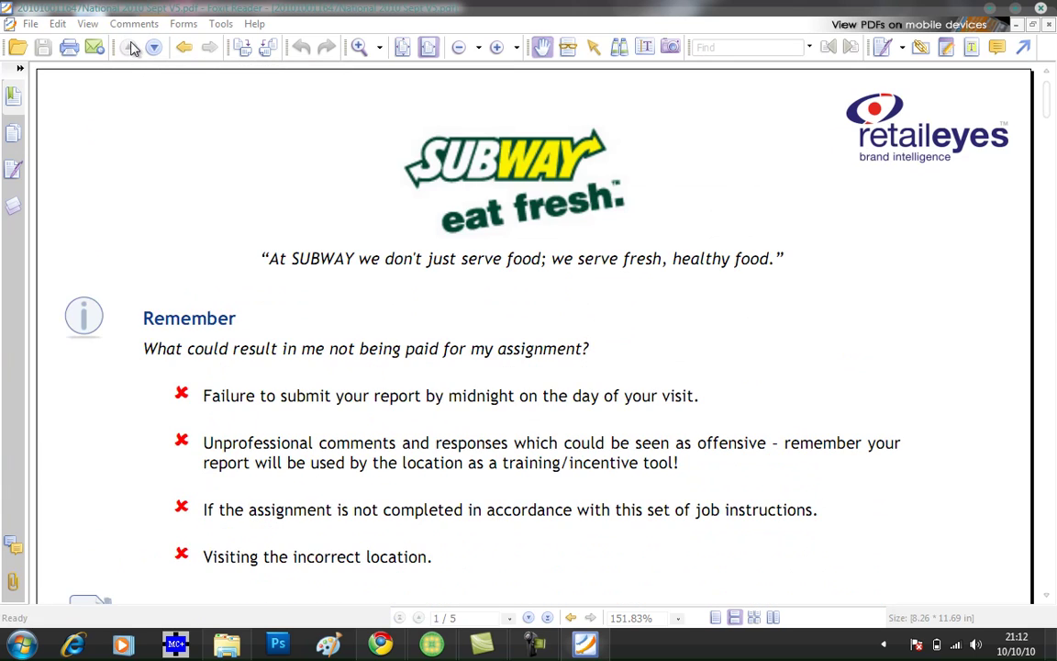
# Enlarge the first page around the Remember heading to 800% with the Zoom In Tool
pyautogui.click(365, 53)
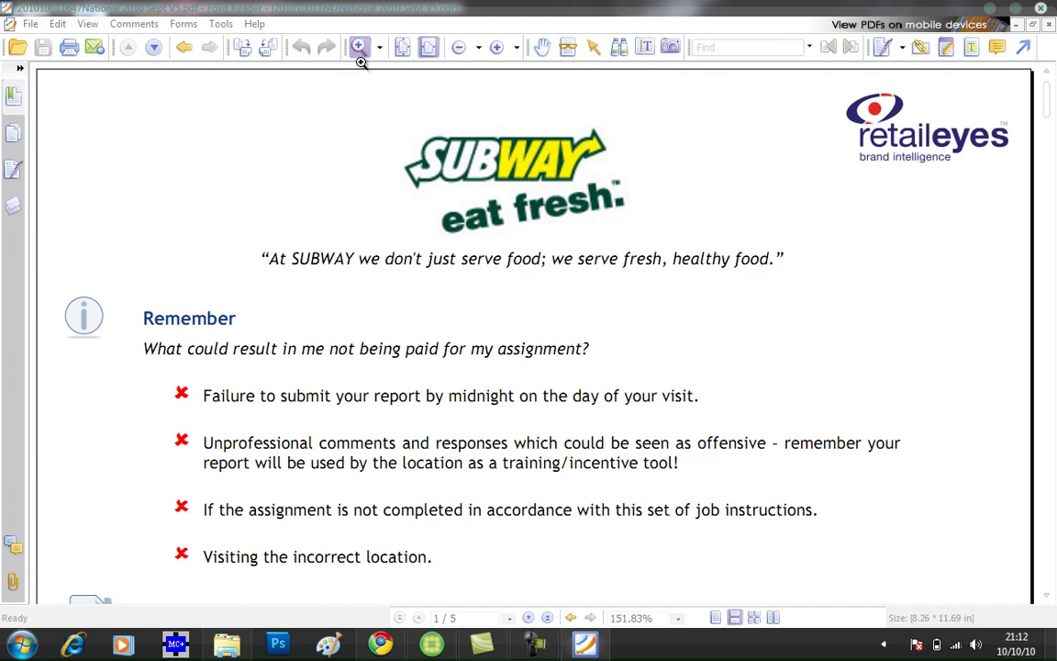
pyautogui.click(398, 199)
pyautogui.click(428, 347)
pyautogui.click(428, 347)
pyautogui.click(428, 347)
# Reduce the page view from around the Remember heading to 75% with the Zoom Out Tool
pyautogui.click(379, 47)
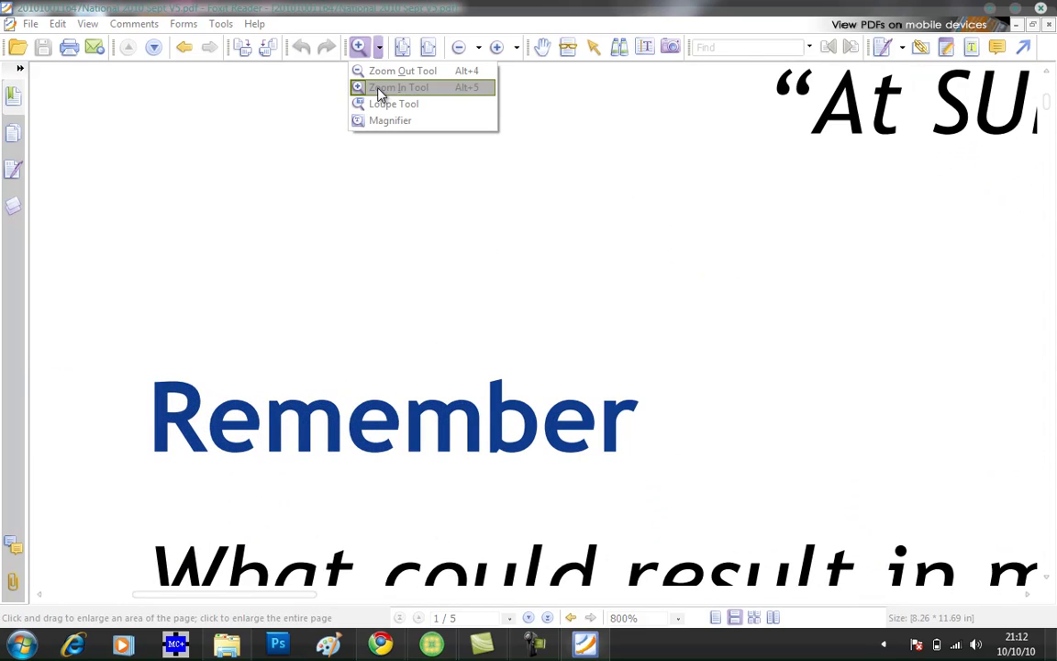
pyautogui.click(379, 71)
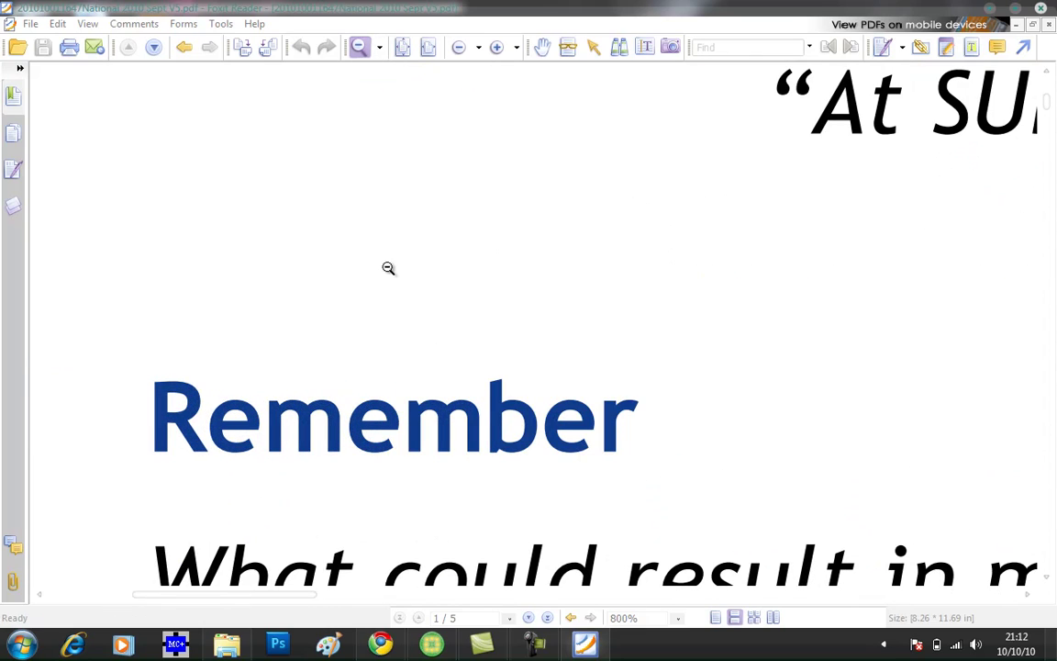
pyautogui.click(379, 48)
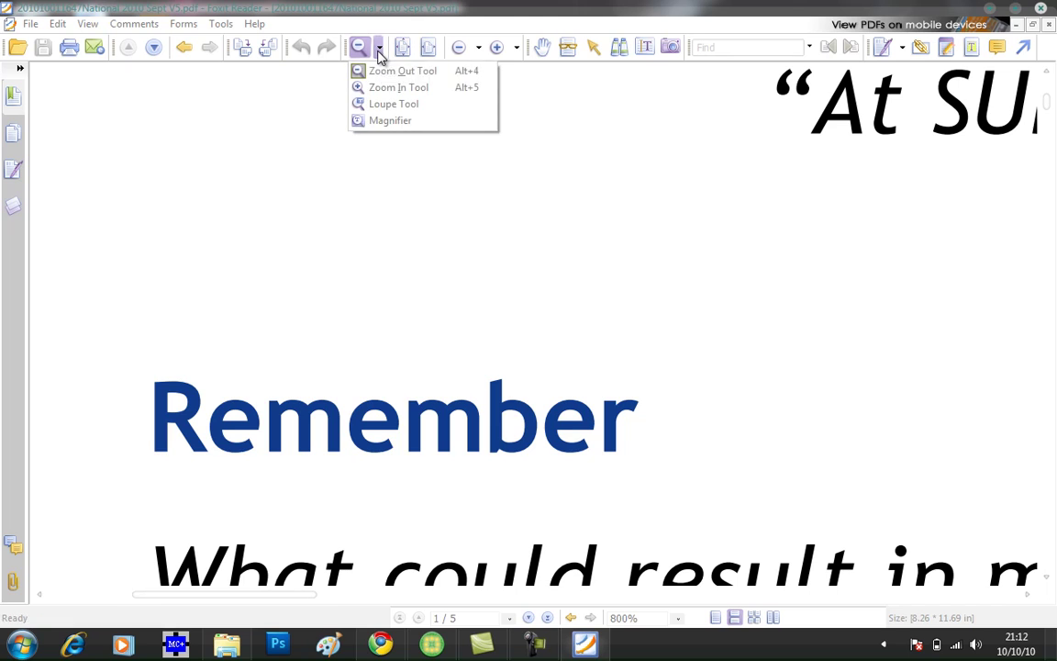
pyautogui.click(467, 279)
pyautogui.click(467, 279)
pyautogui.click(467, 279)
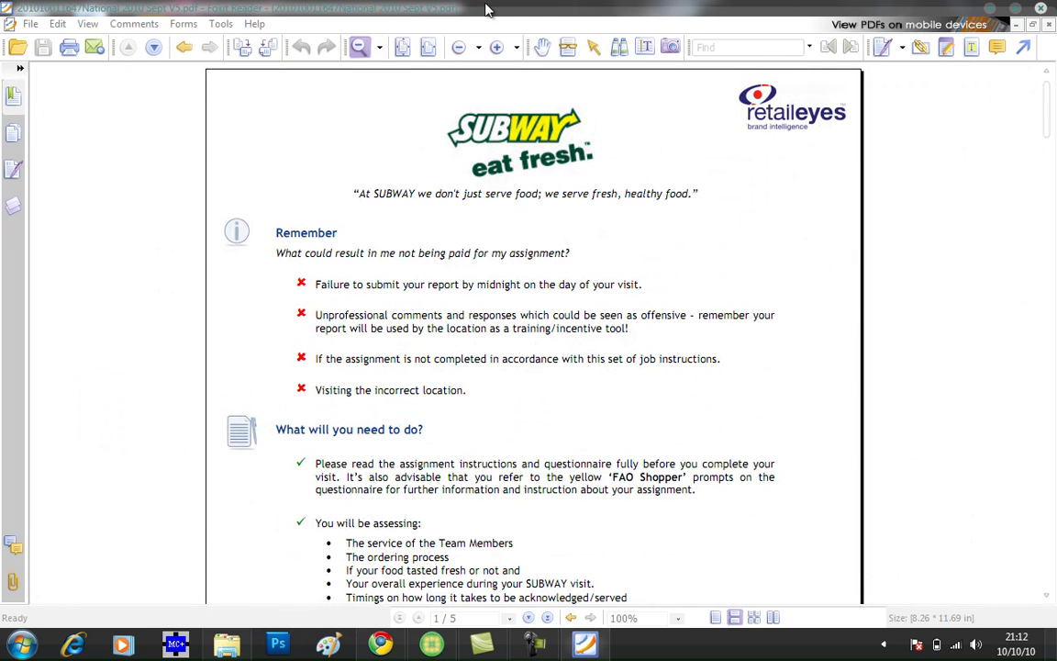
pyautogui.click(903, 52)
pyautogui.click(776, 99)
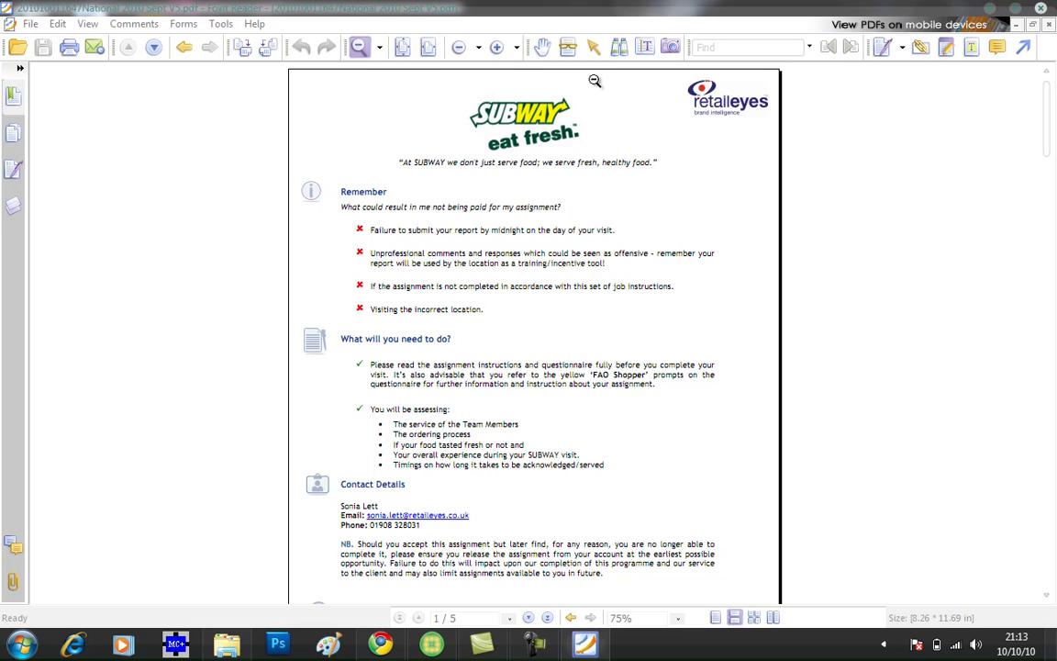
# Move down to page 2 with the Hand Tool active, return to page 1 and close Foxit Reader
pyautogui.click(543, 48)
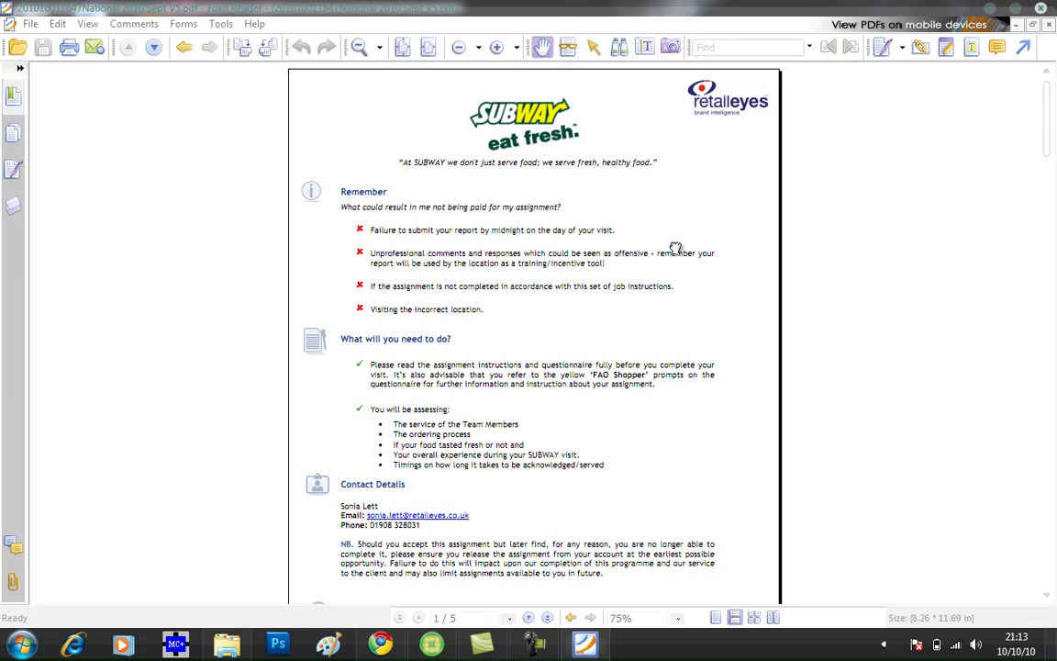
pyautogui.moveTo(569, 281); pyautogui.dragTo(545, 81)
pyautogui.scroll(-8, 542, 367)
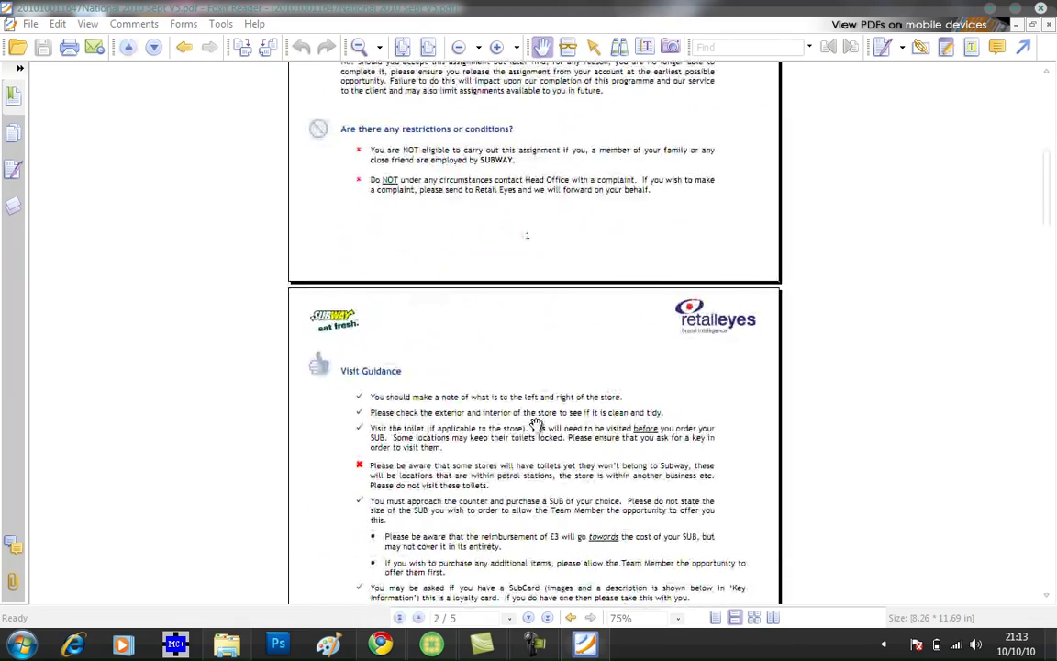
pyautogui.scroll(6, 555, 290)
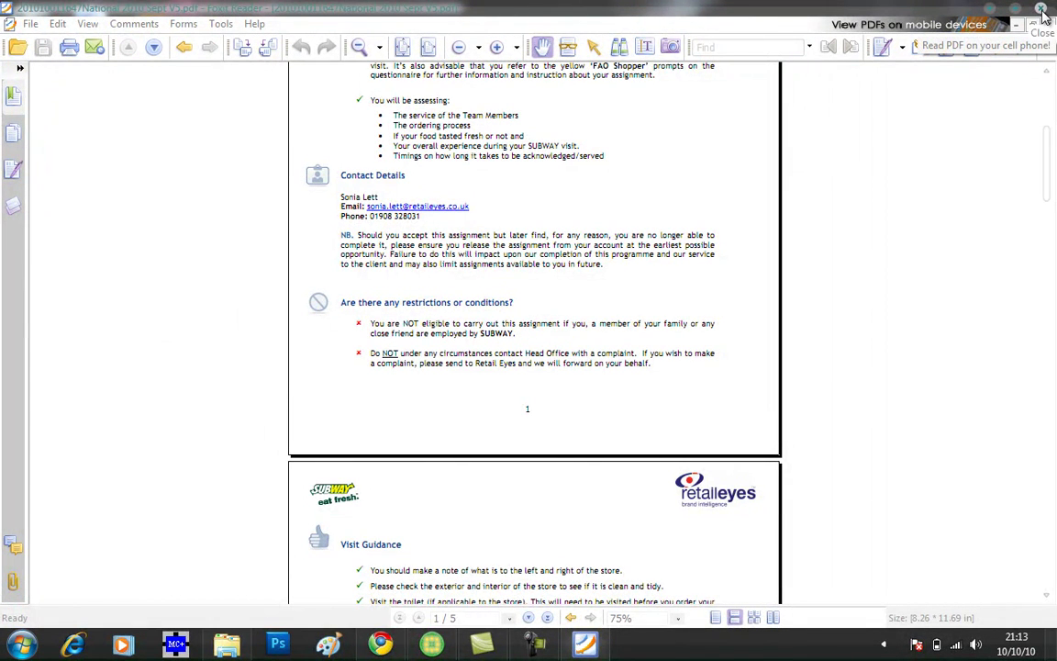
pyautogui.click(1041, 11)
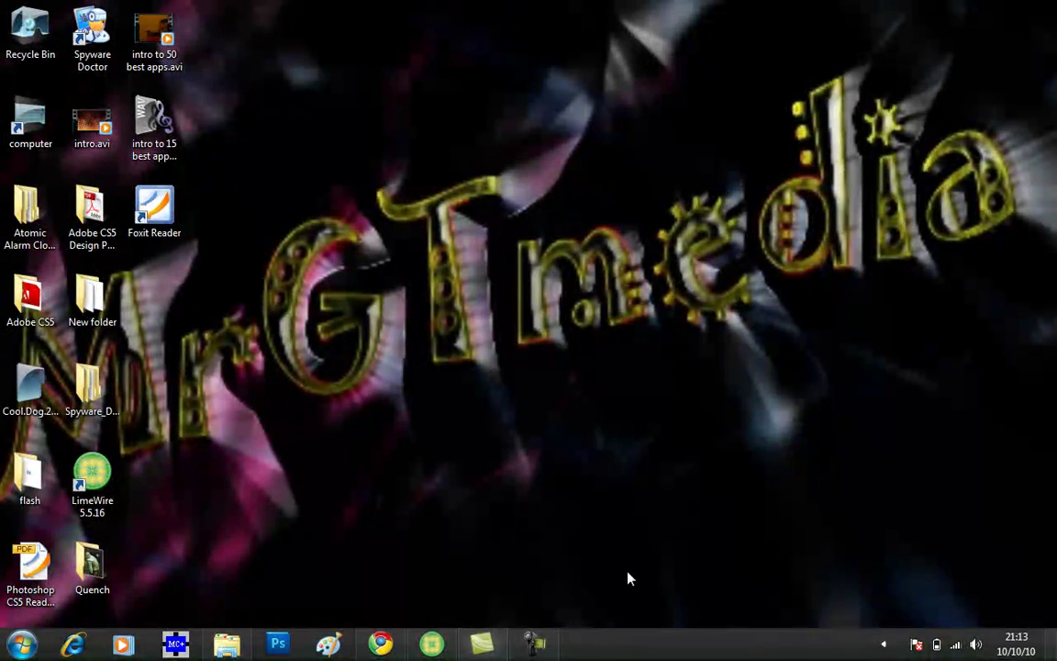